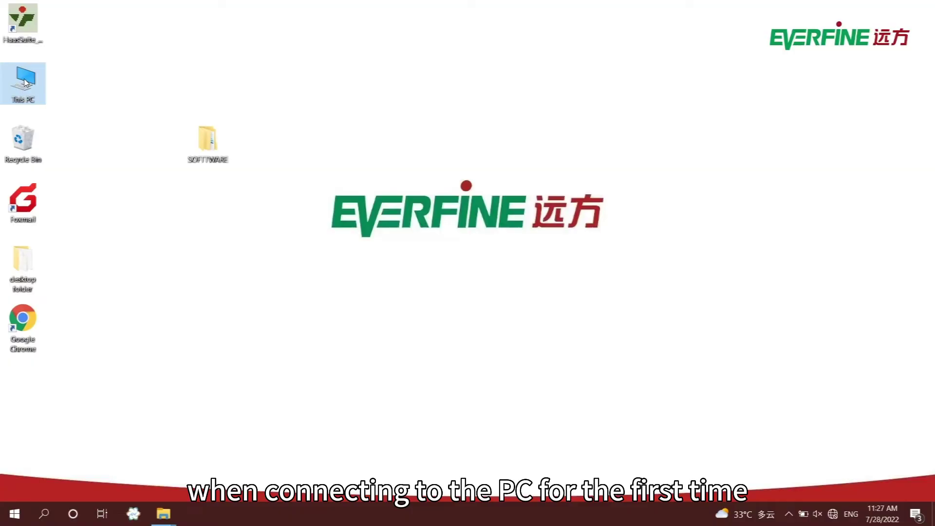
Step: Install the HAAS 85S V2.05 driver from the Everfine_Series_Driver_V2.00.102 folder via Device Manager
{"action": "right_click", "coordinate": [24, 82]}
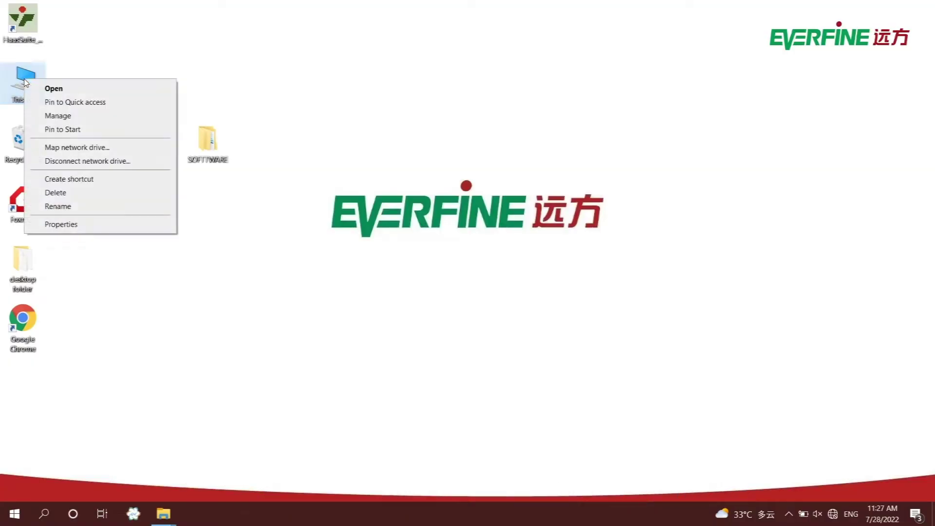
{"action": "left_click", "coordinate": [45, 121]}
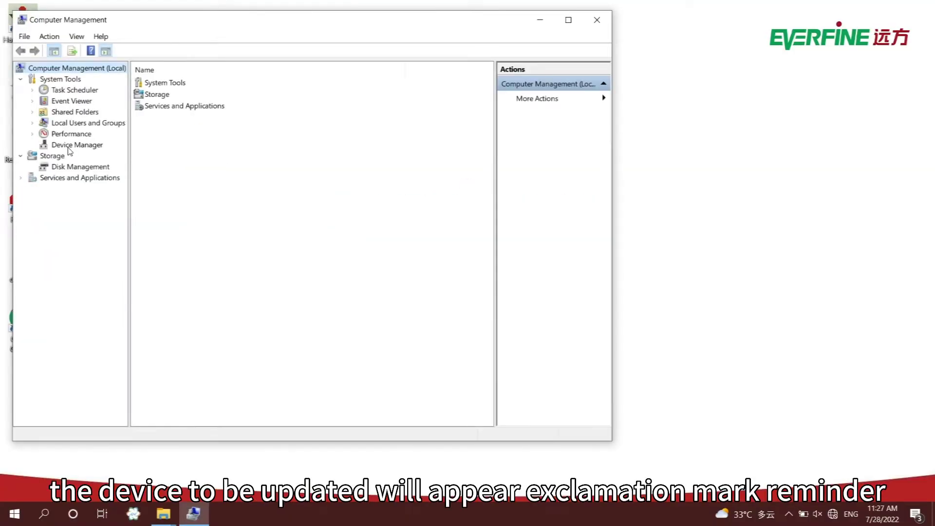
{"action": "left_click", "coordinate": [69, 148]}
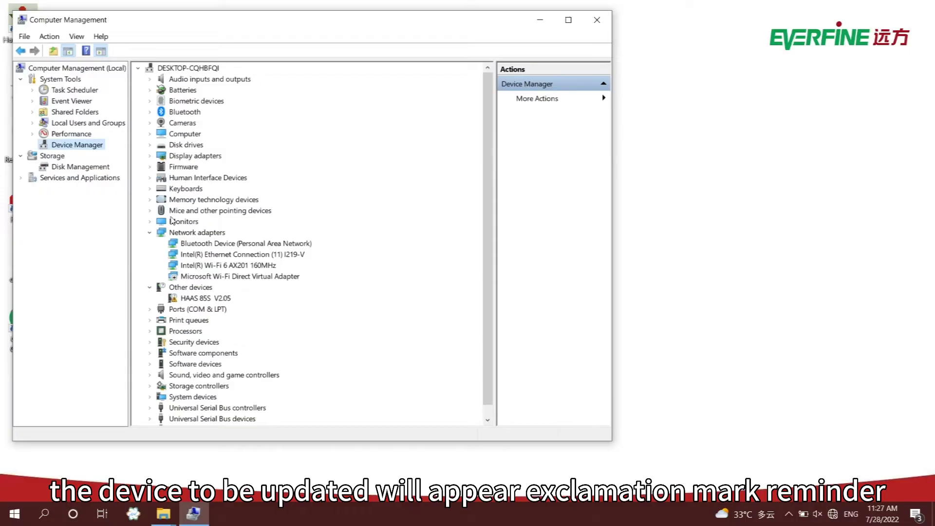
{"action": "left_click", "coordinate": [195, 299]}
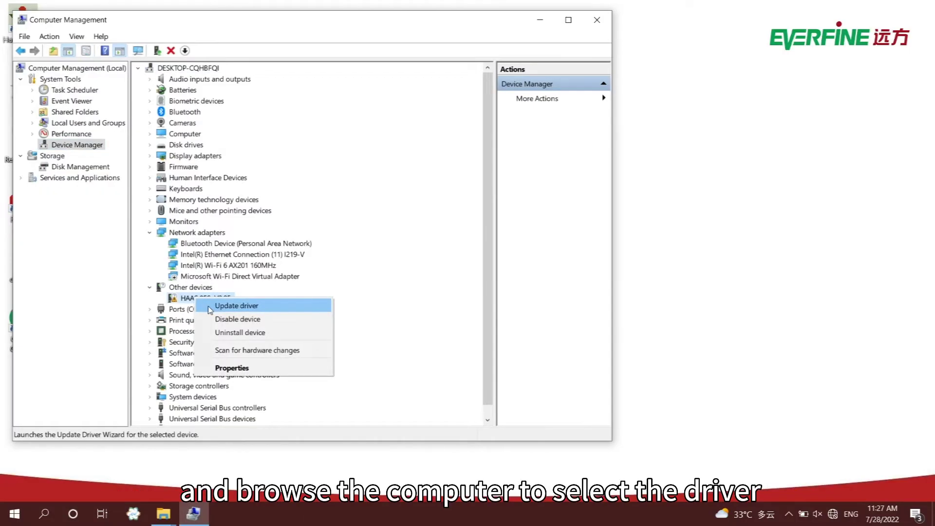
{"action": "left_click", "coordinate": [210, 307]}
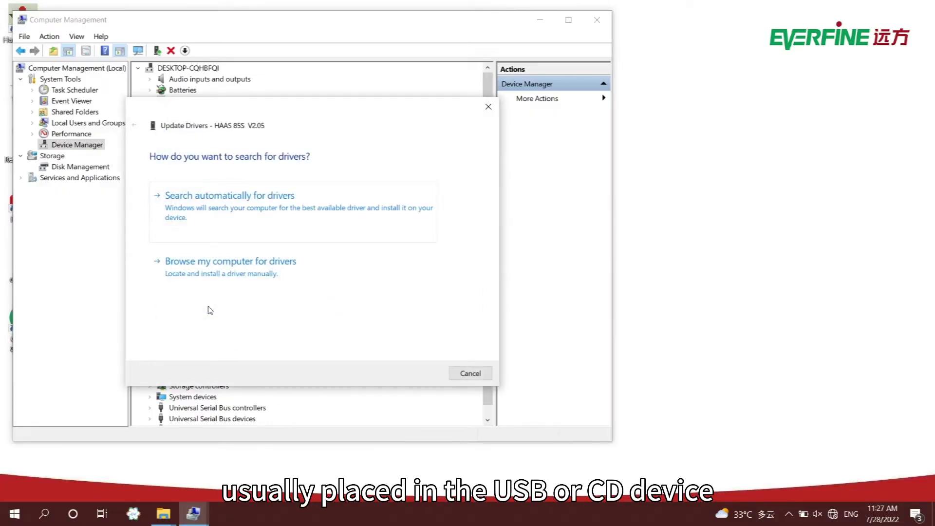
{"action": "left_click", "coordinate": [234, 274]}
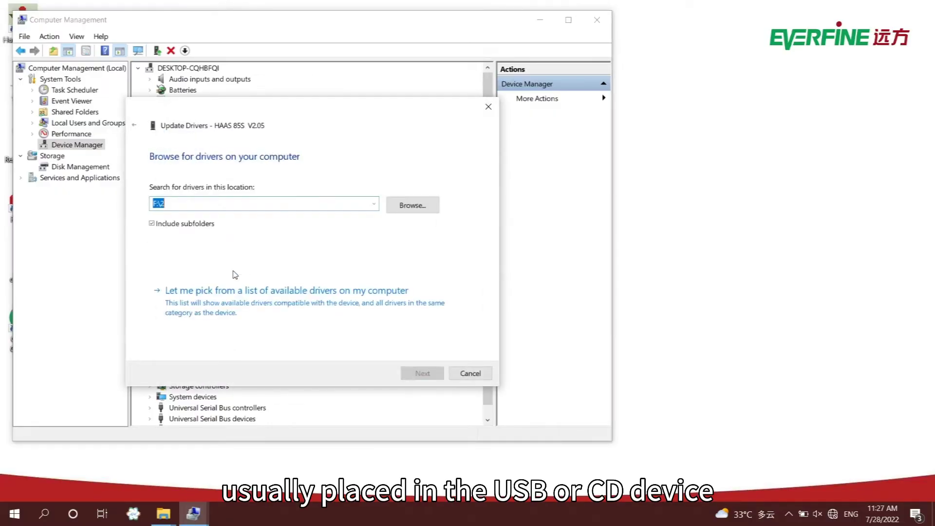
{"action": "left_click", "coordinate": [413, 206]}
{"action": "left_click", "coordinate": [504, 364]}
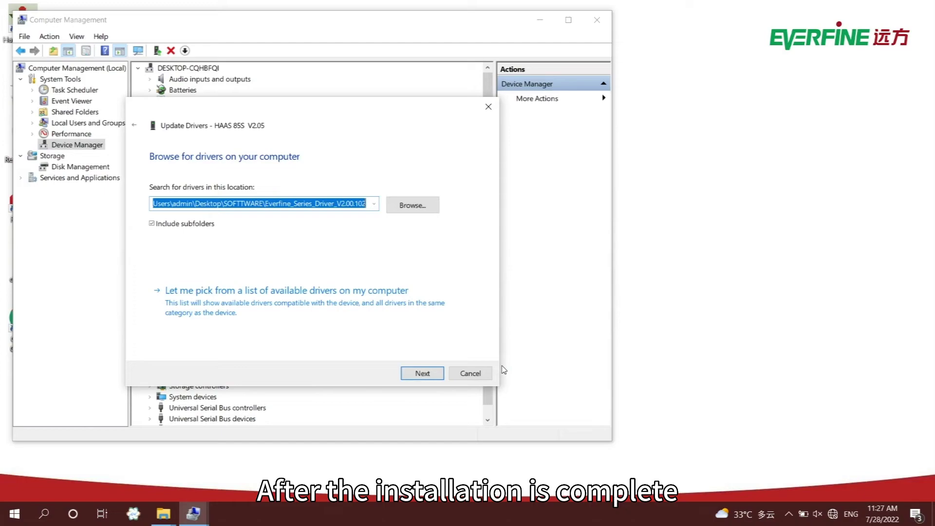
{"action": "left_click", "coordinate": [413, 373]}
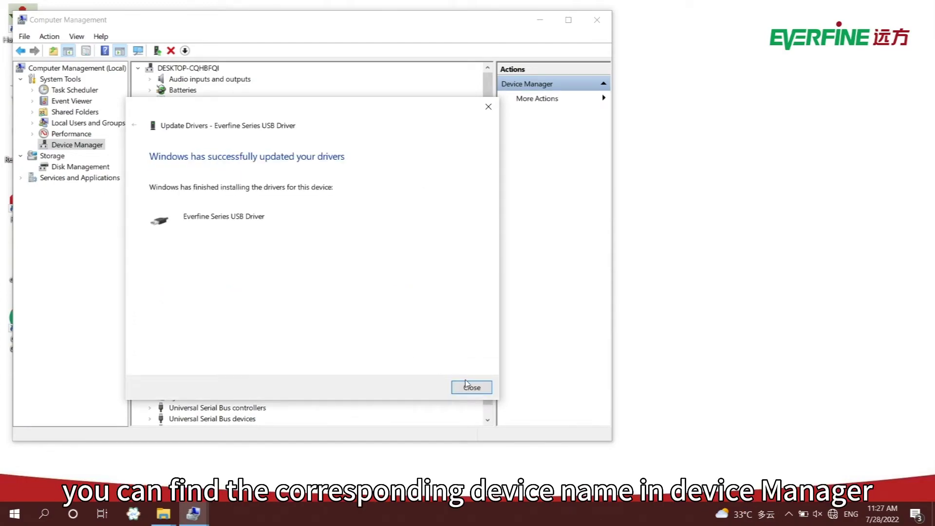
{"action": "left_click", "coordinate": [471, 387]}
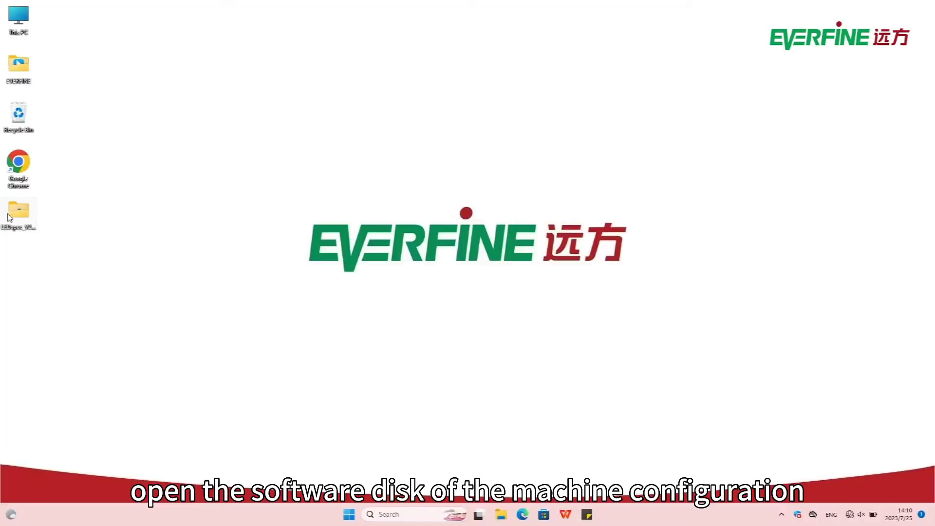
Step: Run setup from the LEDspec_V2.00.321 folder, keeping the desktop shortcut option, and install
{"action": "double_click", "coordinate": [19, 210]}
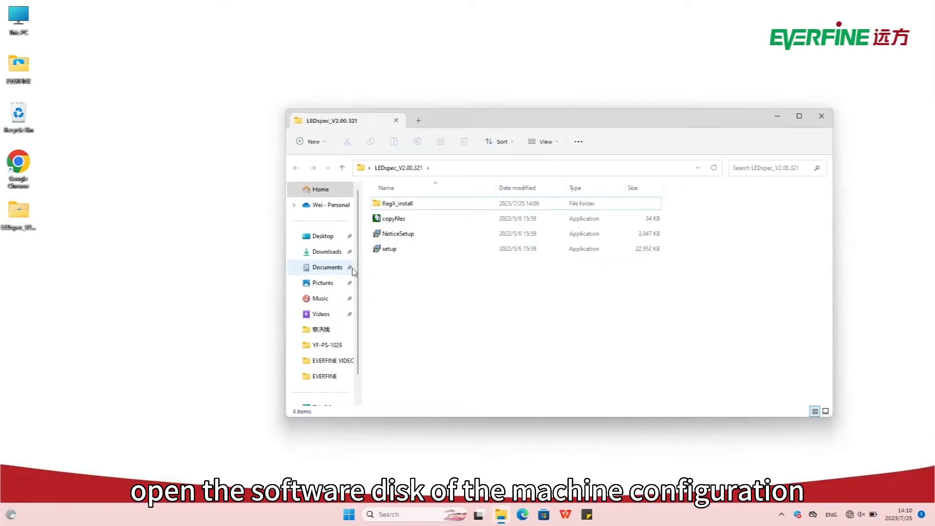
{"action": "left_click", "coordinate": [392, 250]}
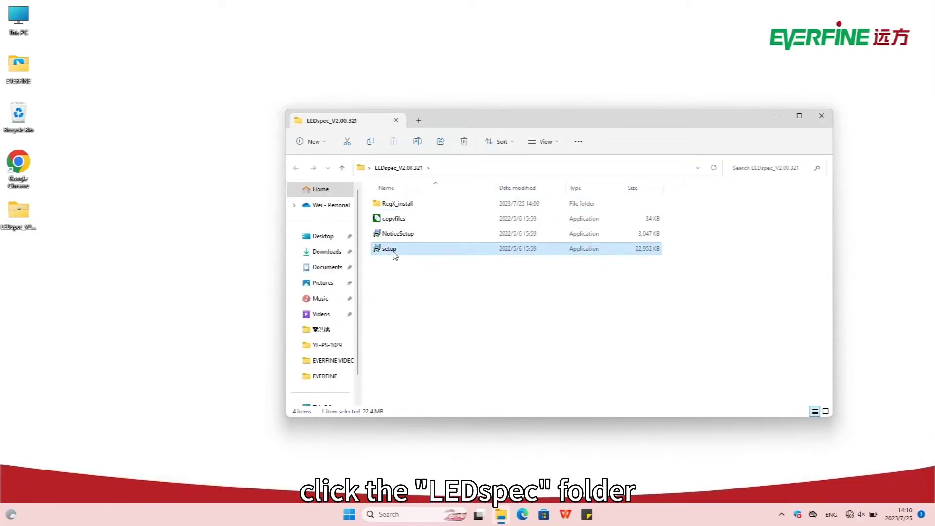
{"action": "double_click", "coordinate": [389, 250]}
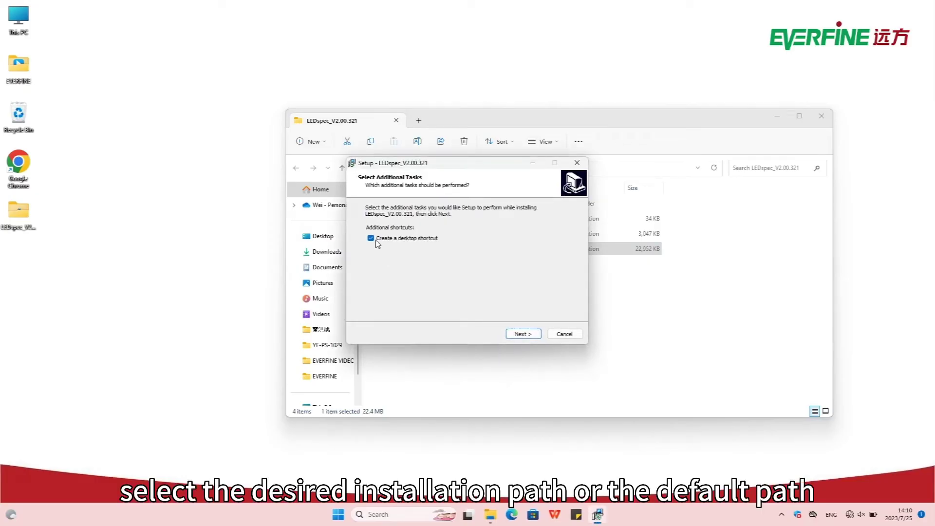
{"action": "left_click", "coordinate": [528, 337]}
{"action": "left_click", "coordinate": [527, 335]}
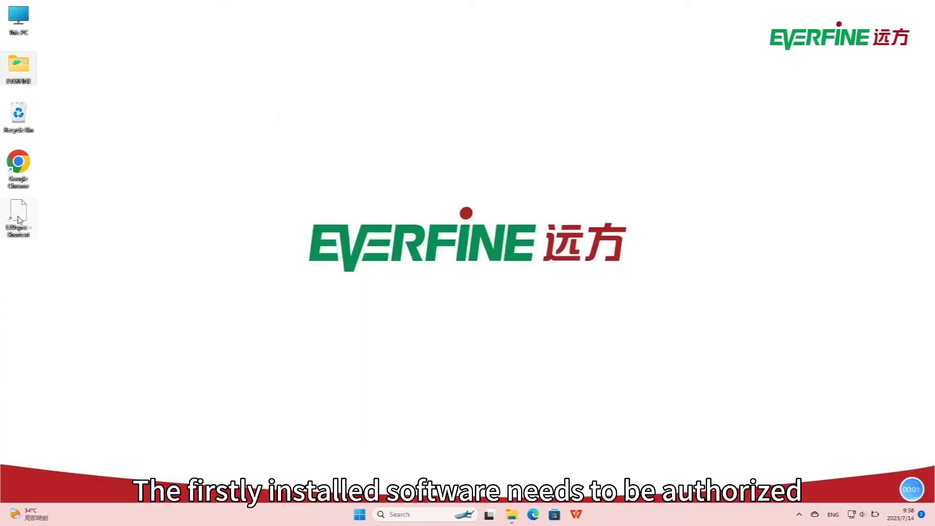
Step: Launch LEDspec from its desktop shortcut and choose Try out at the license prompt
{"action": "double_click", "coordinate": [20, 220]}
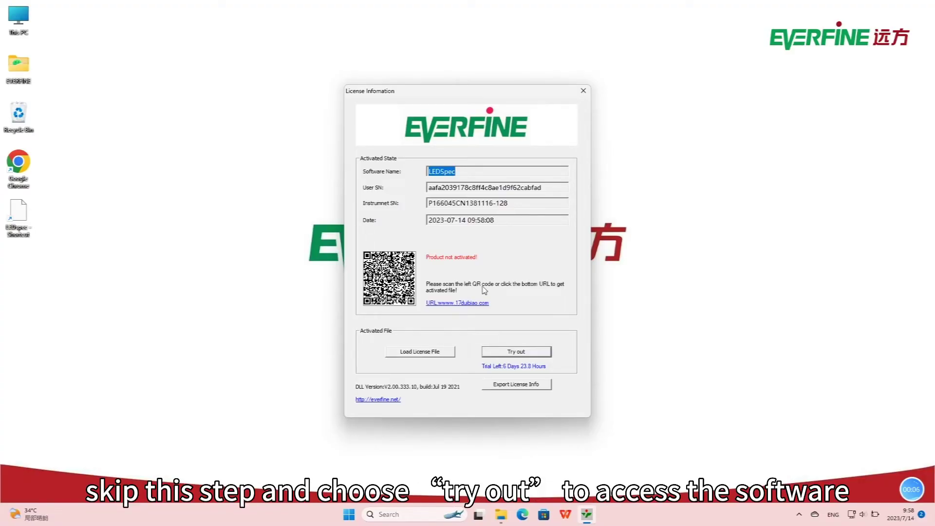
{"action": "left_click", "coordinate": [531, 355]}
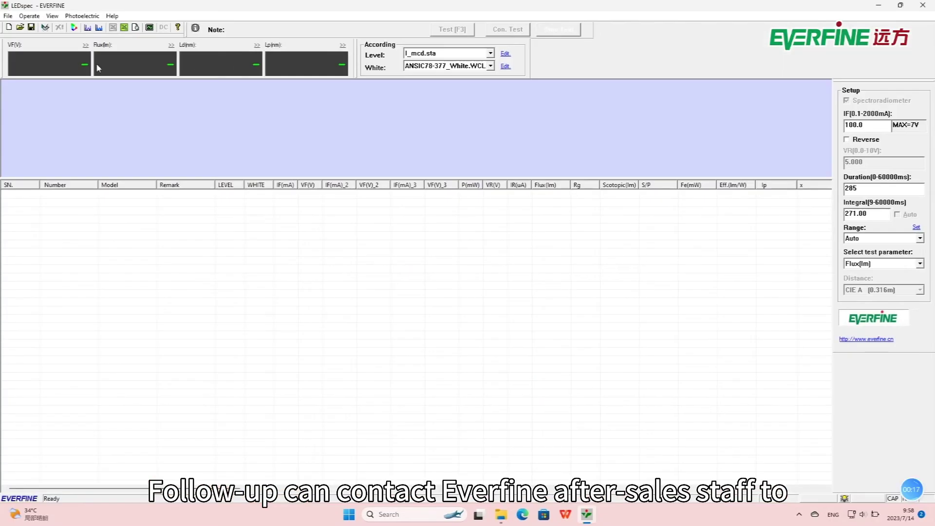
Step: In System Setup, set the mainframe to LTS-300_100V and keep serial port COM3
{"action": "left_click", "coordinate": [29, 16]}
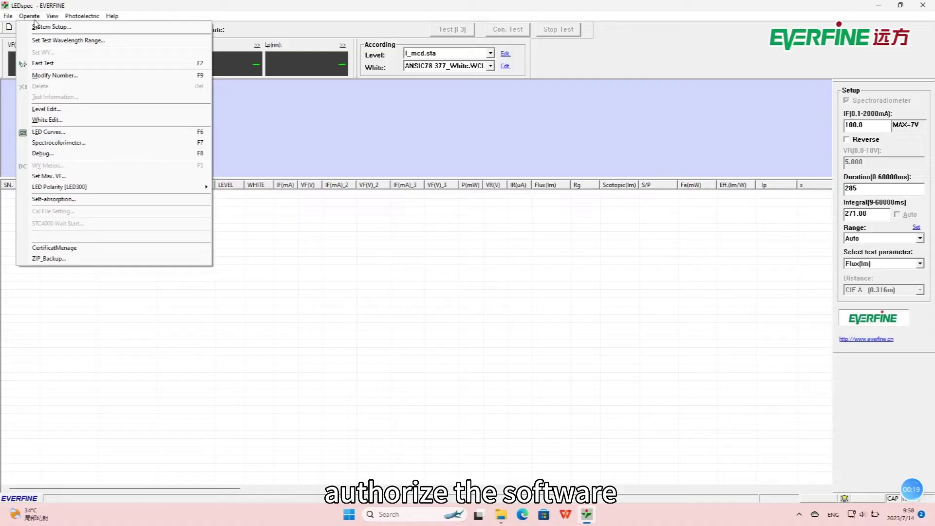
{"action": "left_click", "coordinate": [37, 28]}
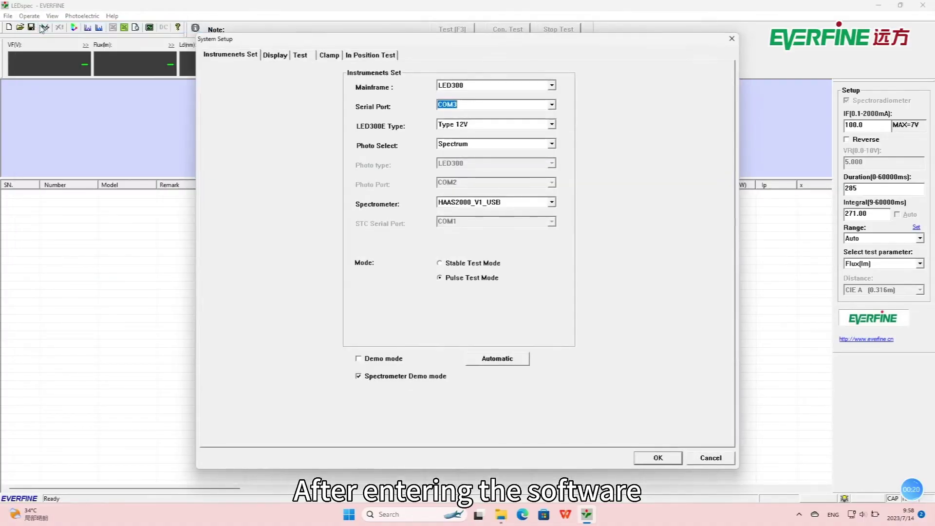
{"action": "left_click", "coordinate": [517, 86]}
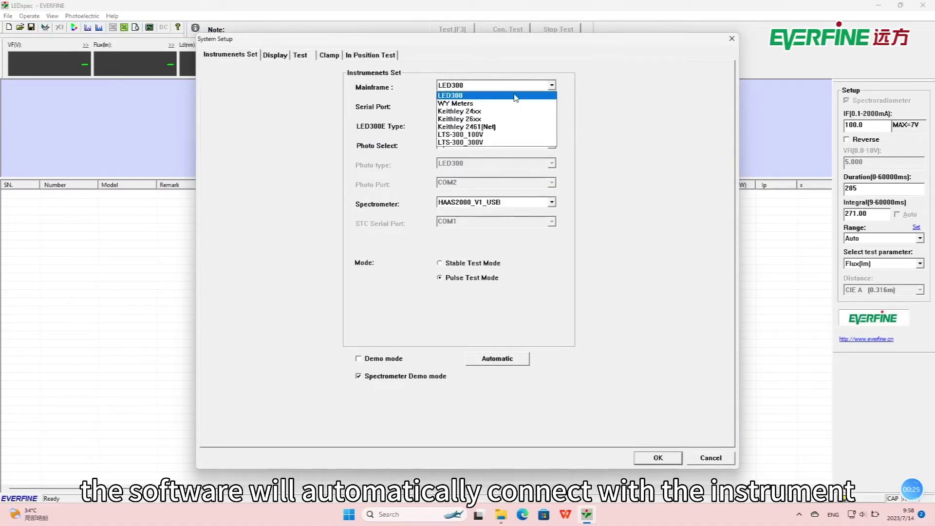
{"action": "left_click", "coordinate": [508, 135]}
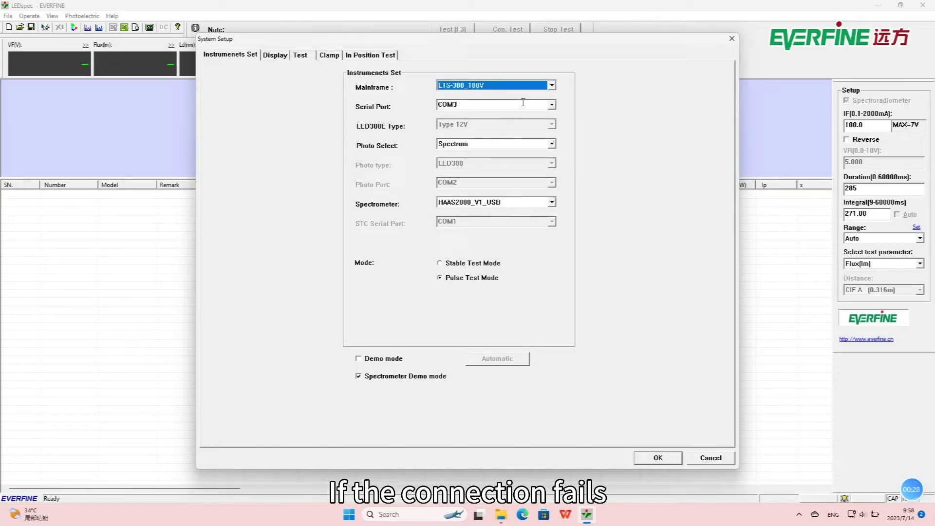
{"action": "left_click", "coordinate": [552, 104]}
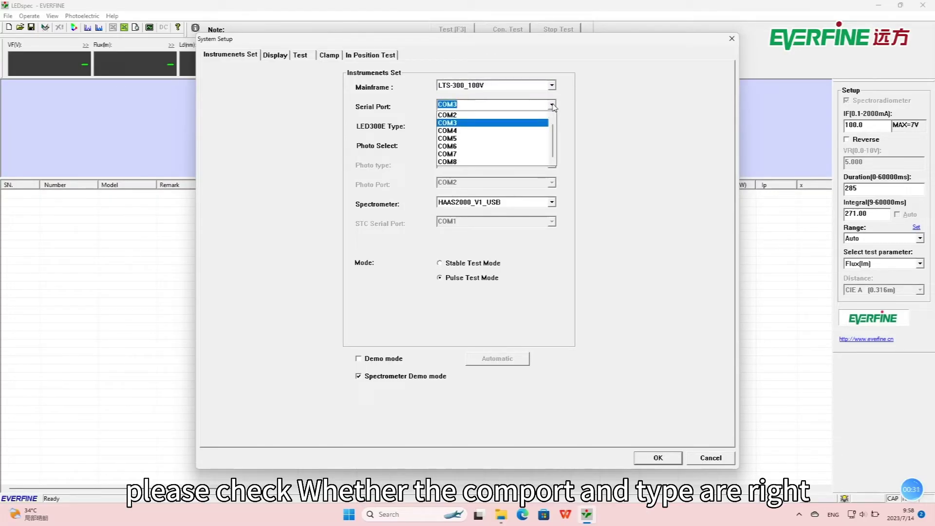
{"action": "left_click", "coordinate": [553, 106]}
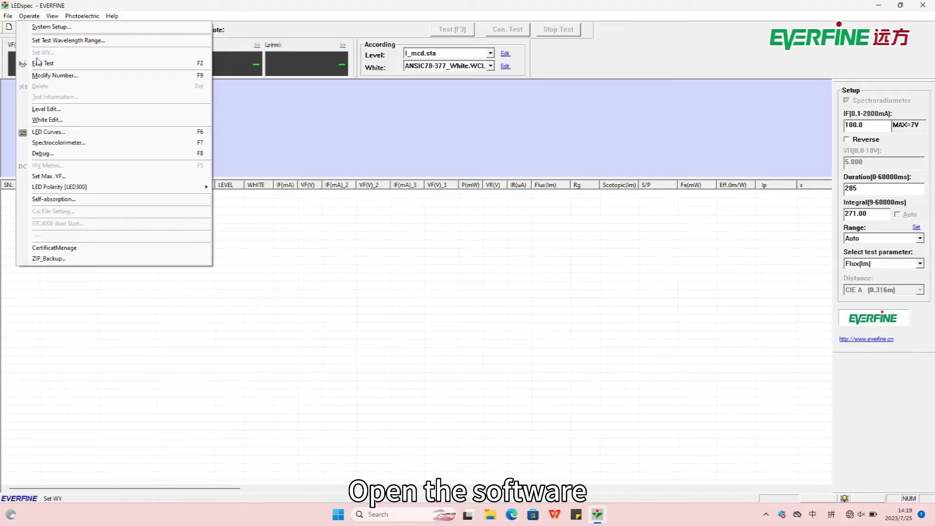
Step: Set LED Polarity [LED300] to Manual, then bring up the Spectrocolorimeter window
{"action": "mouse_move", "coordinate": [134, 187]}
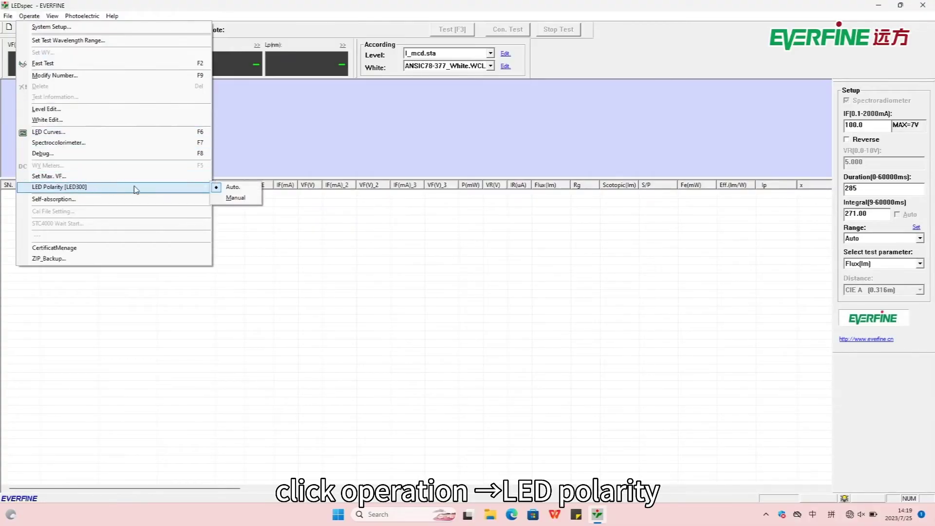
{"action": "left_click", "coordinate": [231, 198]}
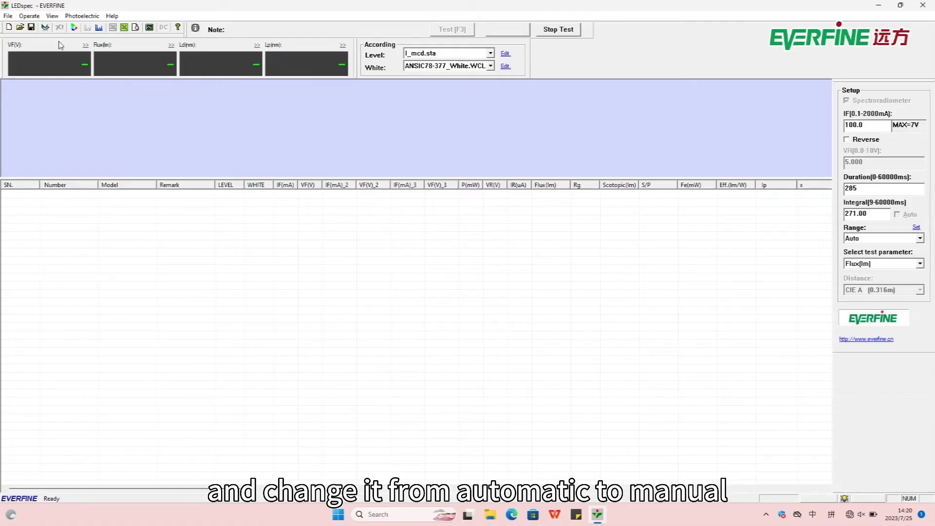
{"action": "left_click", "coordinate": [30, 16]}
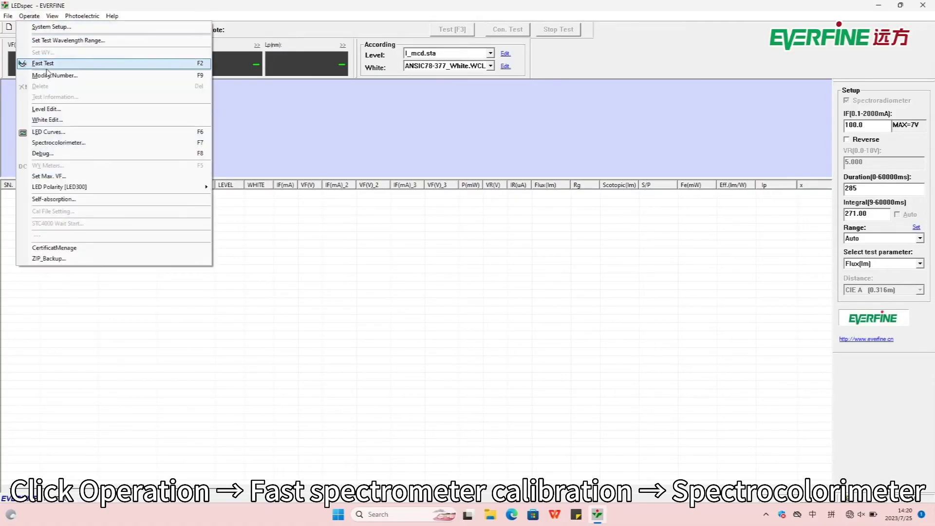
{"action": "left_click", "coordinate": [53, 143]}
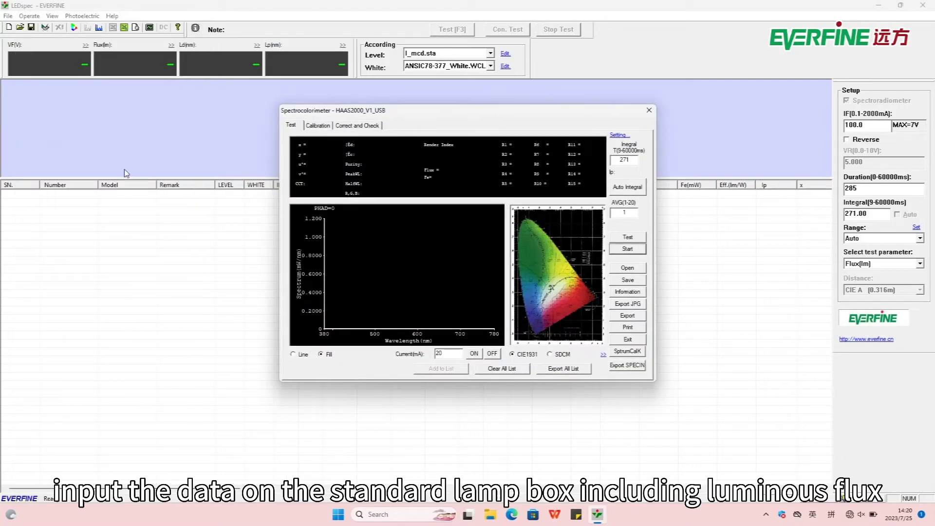
Step: On the Calibration tab, enter Standard Tc 3000 K and flux 122.1 lm, then run Fast Cal
{"action": "left_click", "coordinate": [318, 126]}
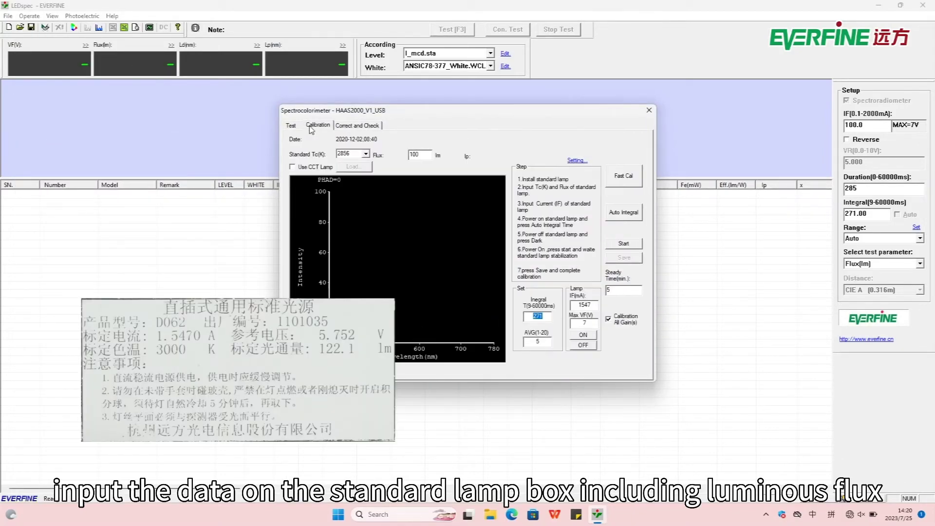
{"action": "left_click", "coordinate": [366, 155]}
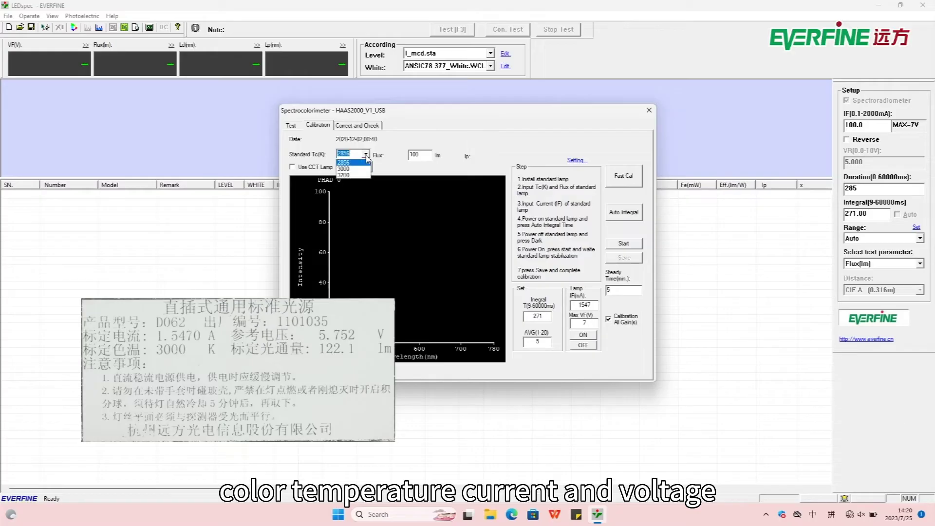
{"action": "left_click", "coordinate": [356, 169]}
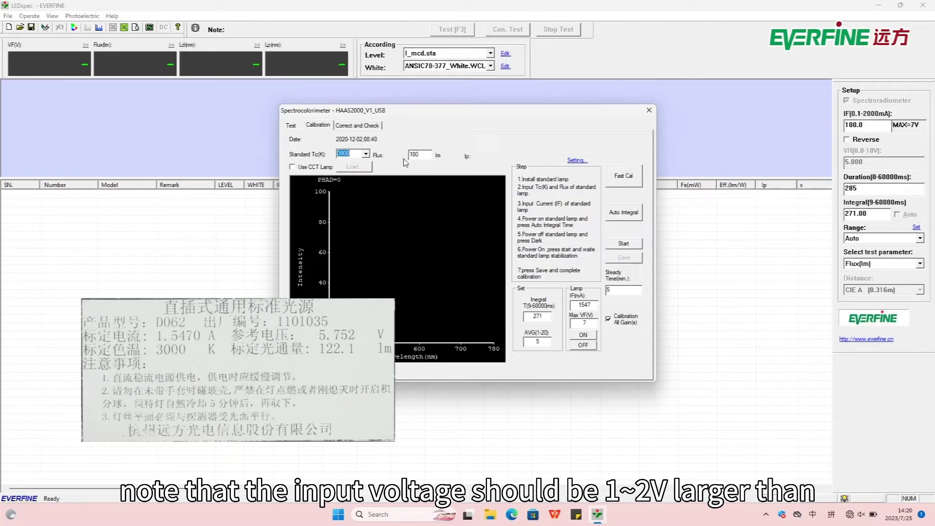
{"action": "key", "text": "Tab"}
{"action": "type", "text": "122"}
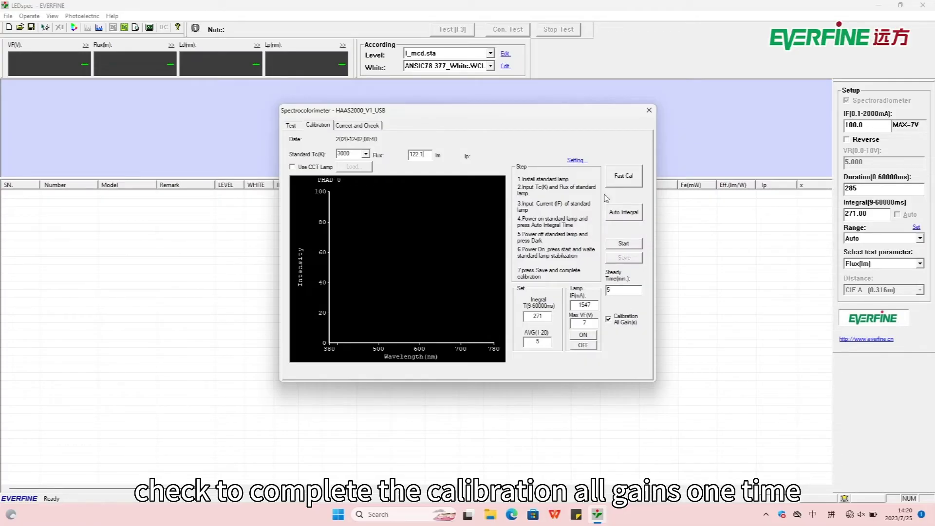
{"action": "left_click", "coordinate": [621, 178]}
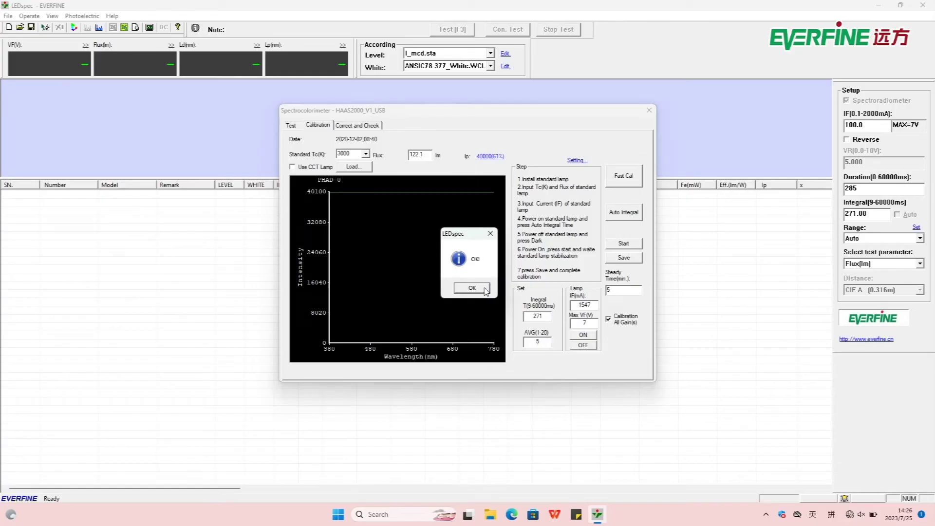
{"action": "left_click", "coordinate": [472, 289]}
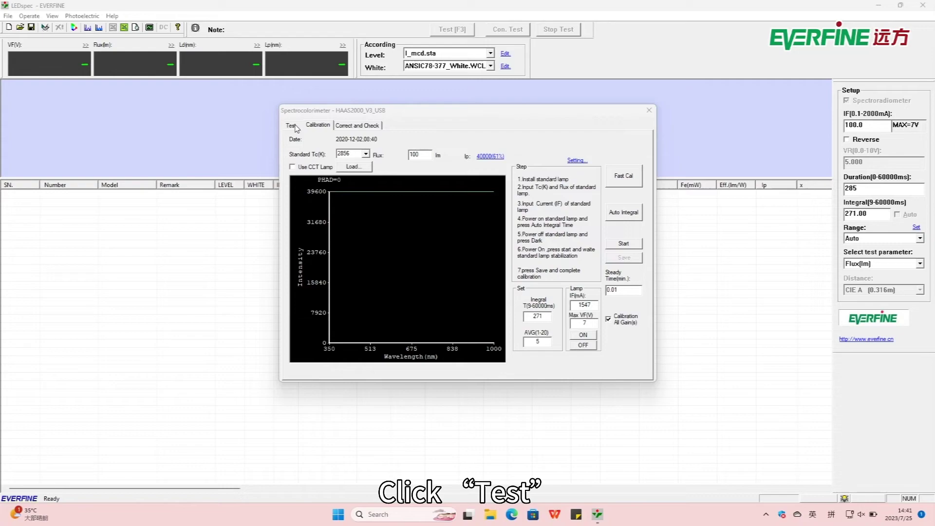
Step: Turn the standard lamp on, auto-set a 271 ms integration time, and test-measure it
{"action": "left_click", "coordinate": [292, 126]}
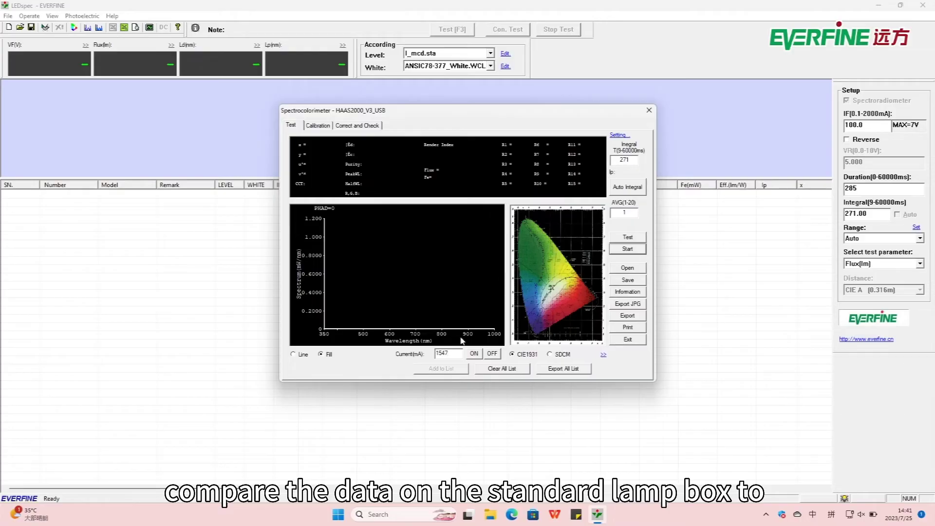
{"action": "left_click", "coordinate": [476, 354]}
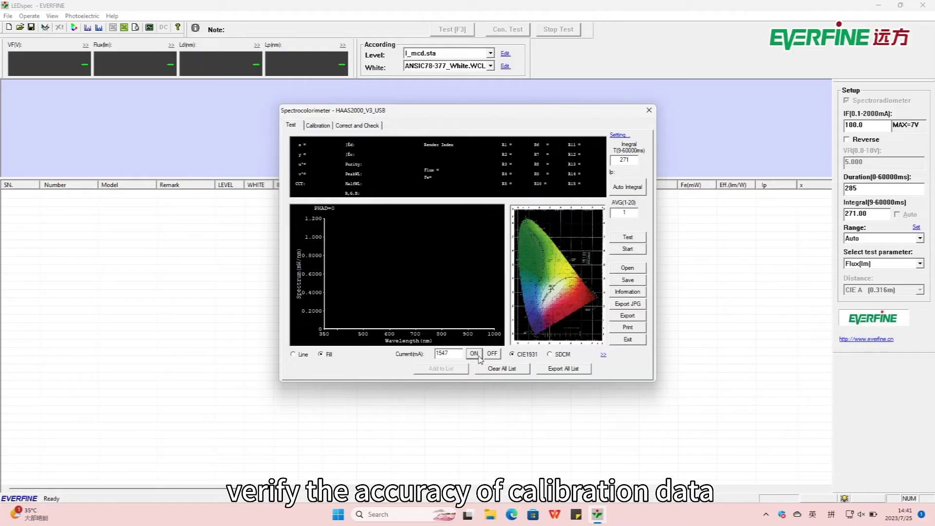
{"action": "left_click", "coordinate": [626, 187]}
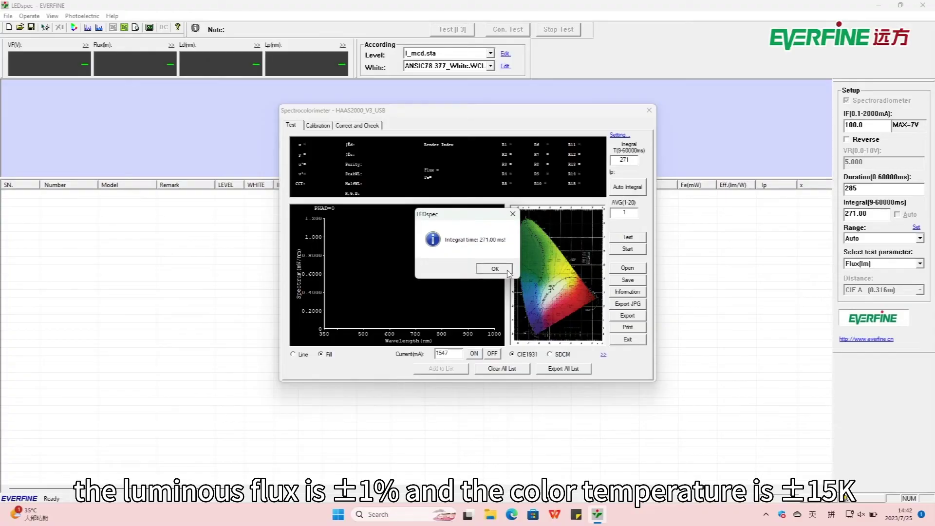
{"action": "left_click", "coordinate": [507, 271]}
{"action": "left_click", "coordinate": [621, 237]}
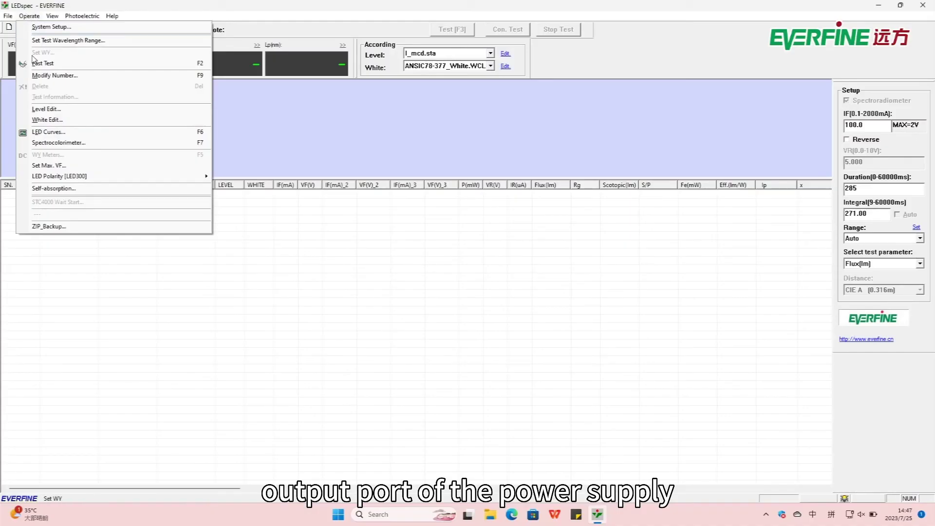
Step: Raise the maximum output voltage to 9 V and set the drive current IF to 120 mA
{"action": "left_click", "coordinate": [50, 166]}
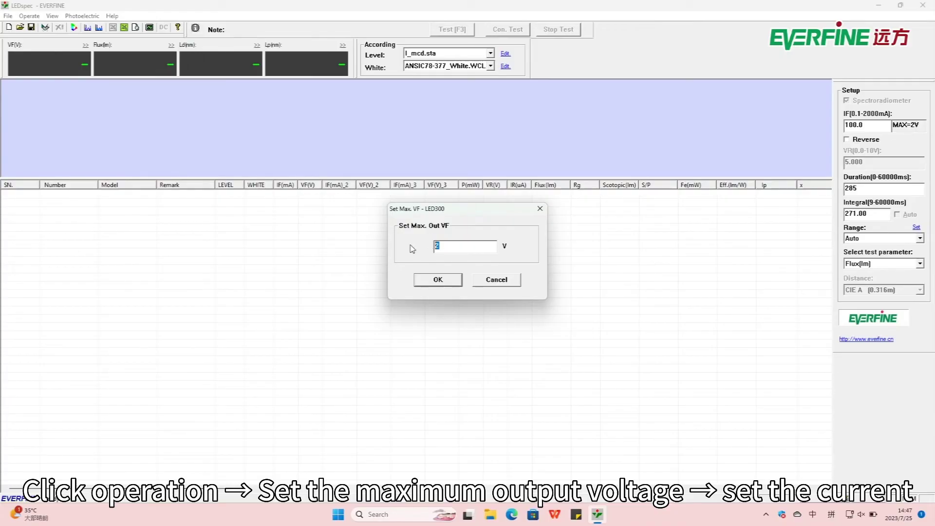
{"action": "key", "text": "Return"}
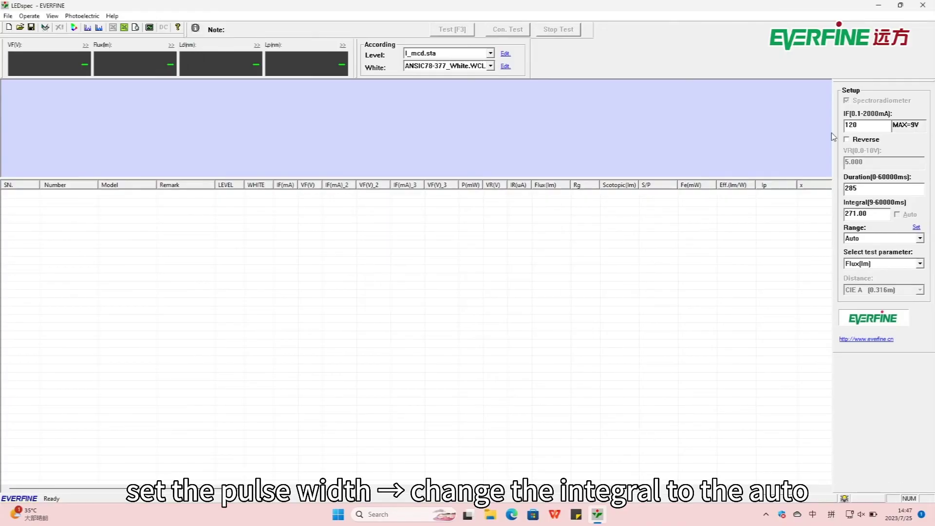
{"action": "type", "text": "120"}
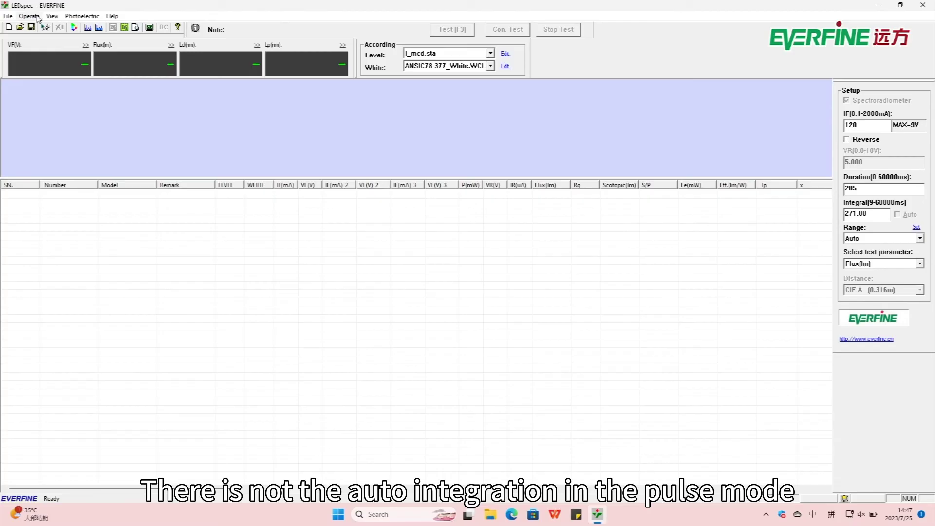
Step: Auto-find the integration time in Spectrocolorimeter, then enter 271 ms as the integration time
{"action": "left_click", "coordinate": [29, 16]}
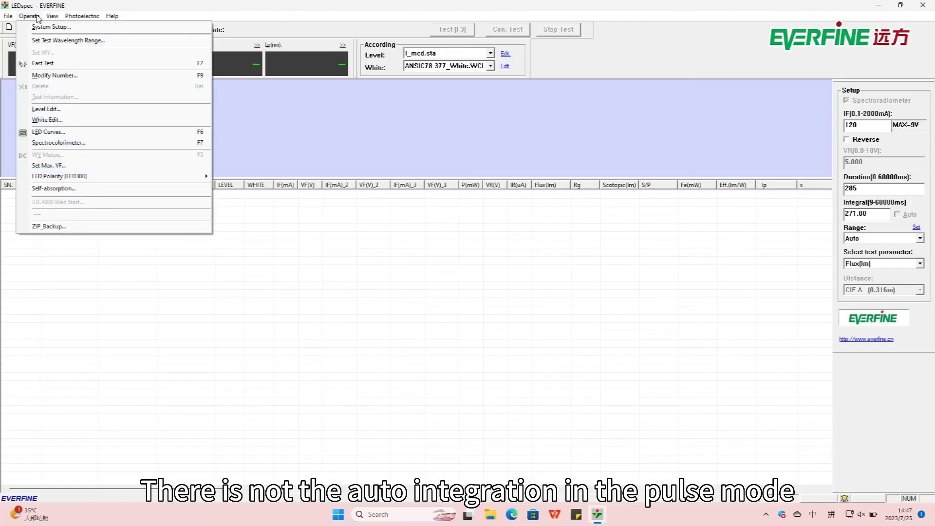
{"action": "left_click", "coordinate": [58, 144]}
{"action": "left_click", "coordinate": [617, 189]}
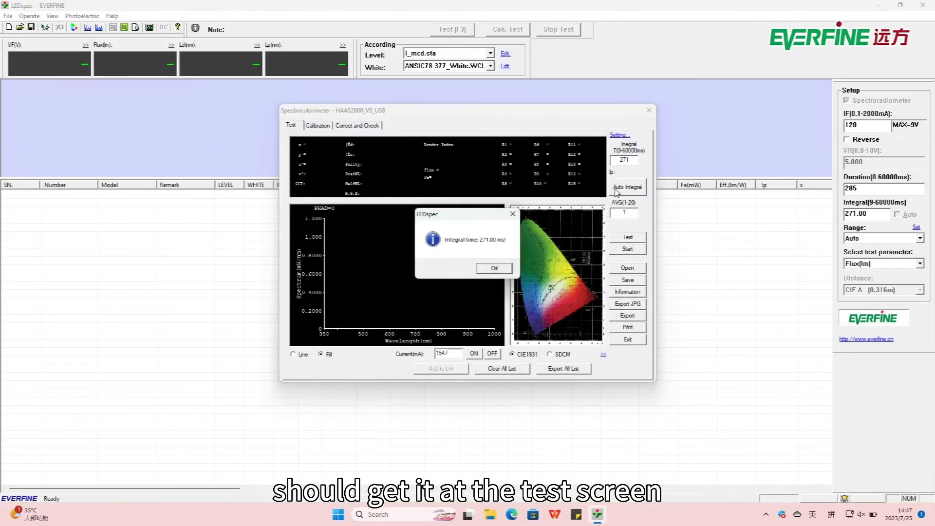
{"action": "left_click", "coordinate": [509, 268]}
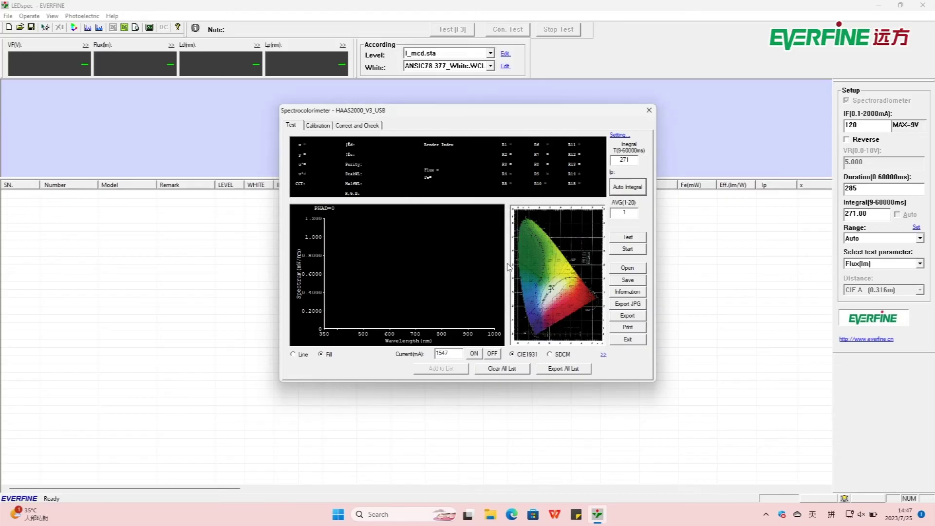
{"action": "left_click", "coordinate": [649, 111]}
{"action": "left_click_drag", "start_coordinate": [868, 213], "coordinate": [828, 215]}
{"action": "type", "text": "271"}
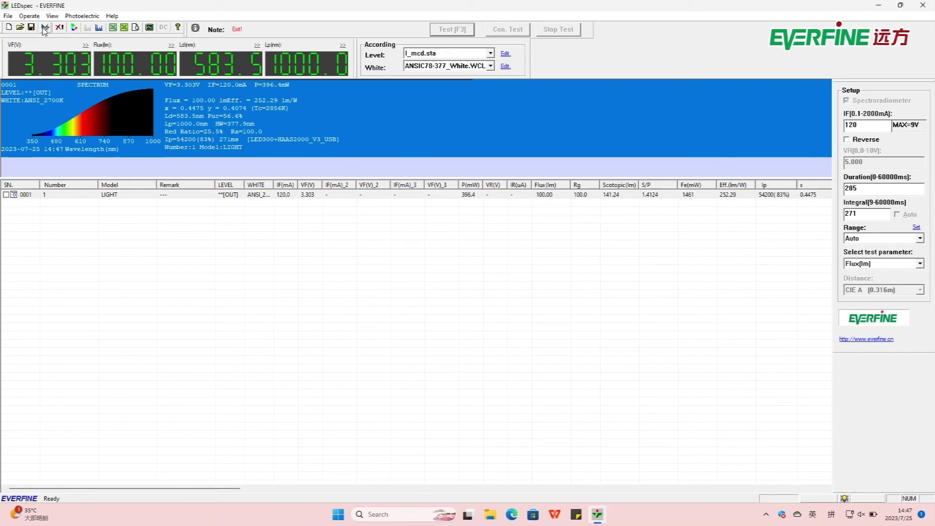
Step: In System Setup's Display tab, hide VF, VR, Ch2 Power, Model, Sens. and GBT5702_Ga
{"action": "left_click", "coordinate": [29, 16]}
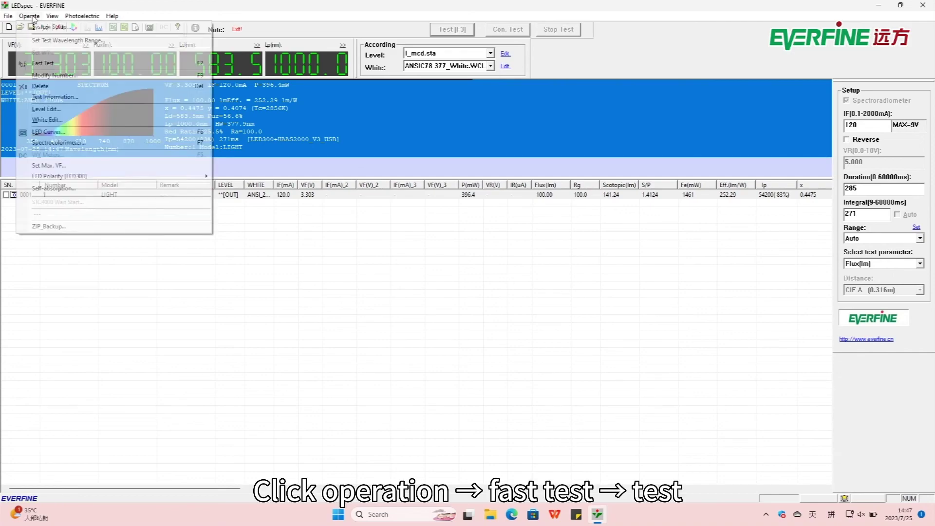
{"action": "left_click", "coordinate": [37, 28]}
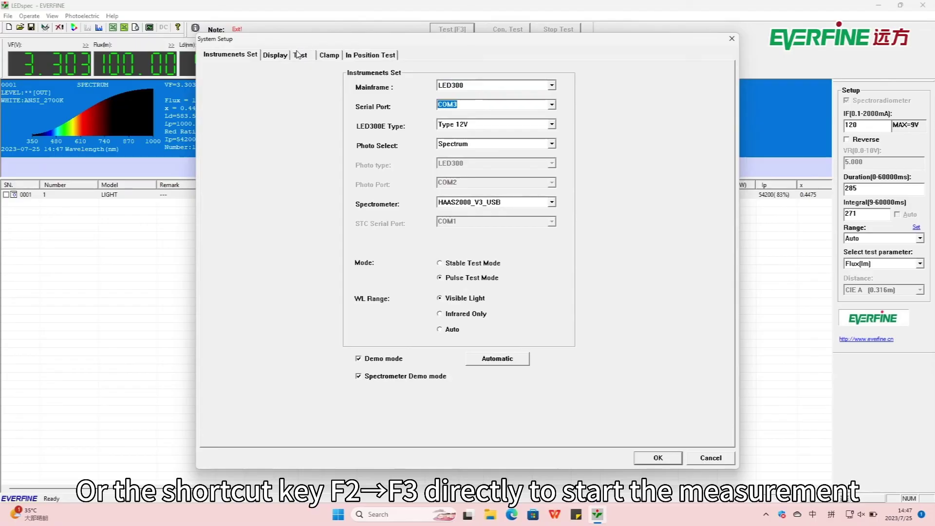
{"action": "left_click", "coordinate": [276, 55]}
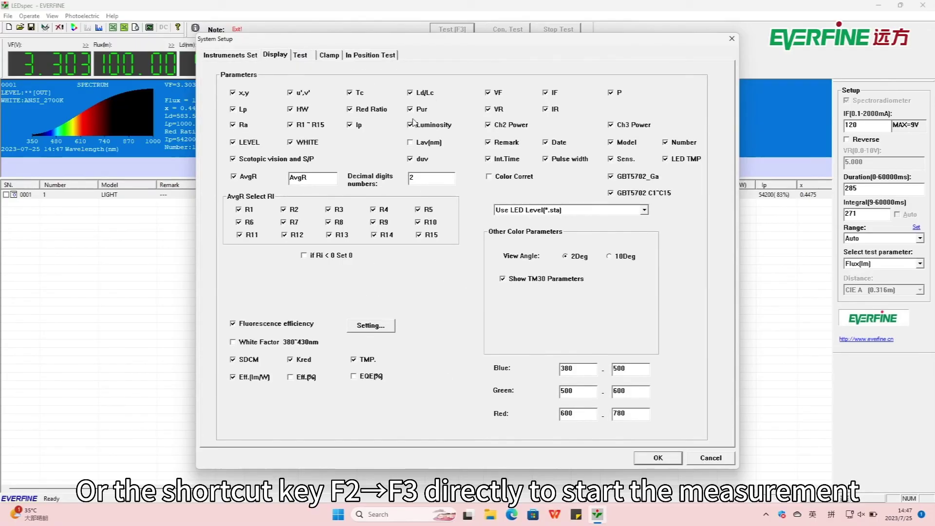
{"action": "left_click", "coordinate": [488, 92]}
{"action": "left_click", "coordinate": [489, 109]}
{"action": "left_click", "coordinate": [488, 124]}
{"action": "left_click", "coordinate": [611, 142]}
{"action": "left_click", "coordinate": [611, 159]}
{"action": "left_click", "coordinate": [611, 176]}
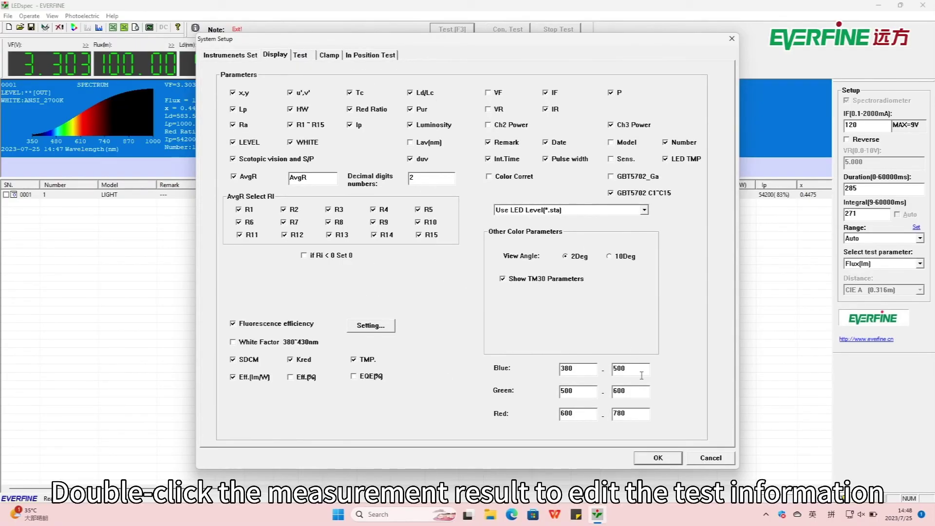
{"action": "left_click", "coordinate": [658, 458]}
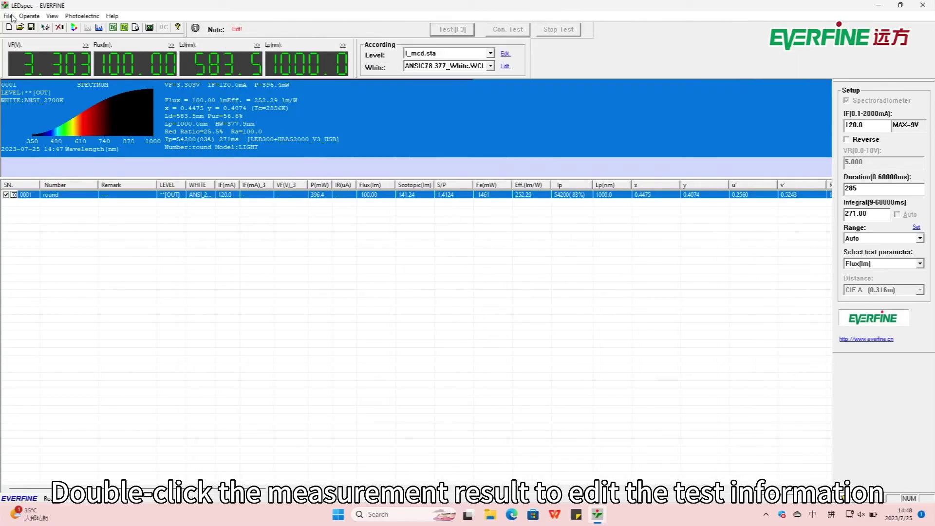
Step: Show the Print Preview of the LED's spectrum test report from the File menu
{"action": "left_click", "coordinate": [8, 15]}
{"action": "left_click", "coordinate": [41, 140]}
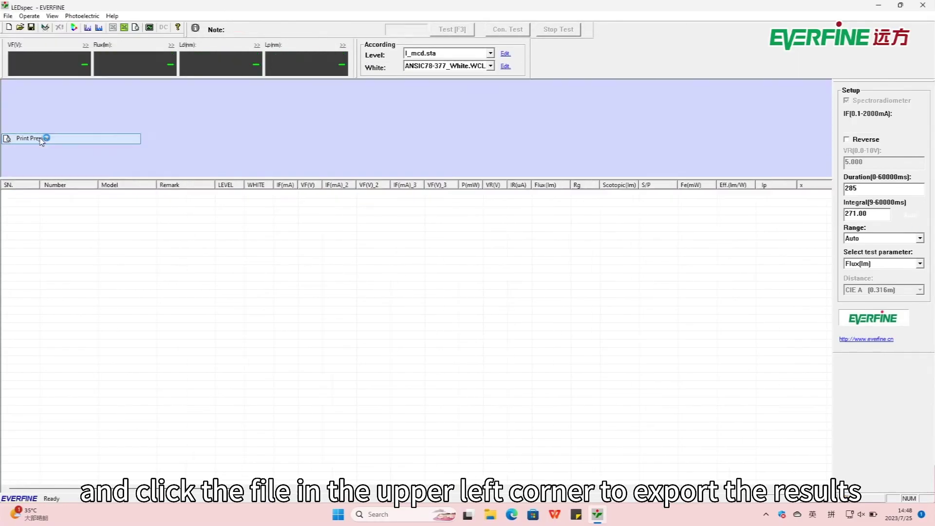